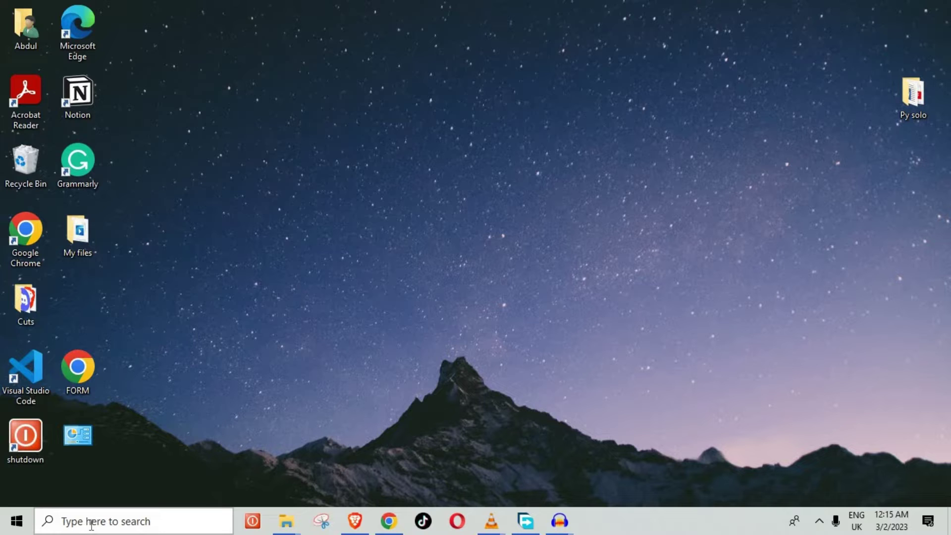
Search for 'control' from the taskbar and launch Control Panel from the results
click(91, 524)
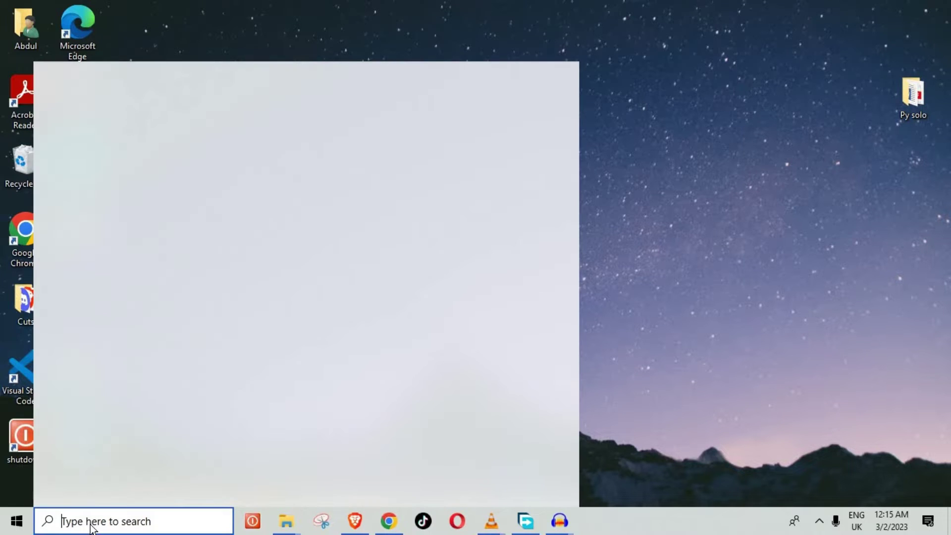
text(contr)
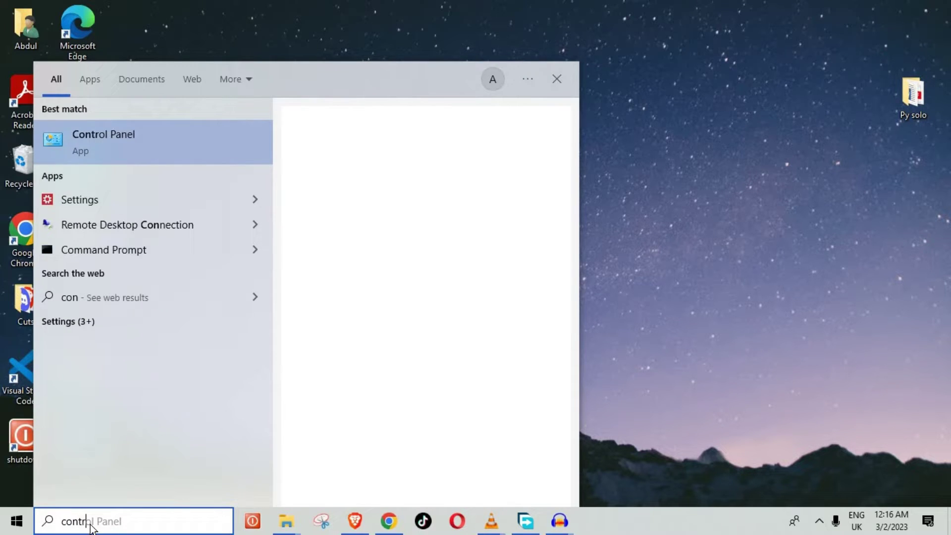
text(ol)
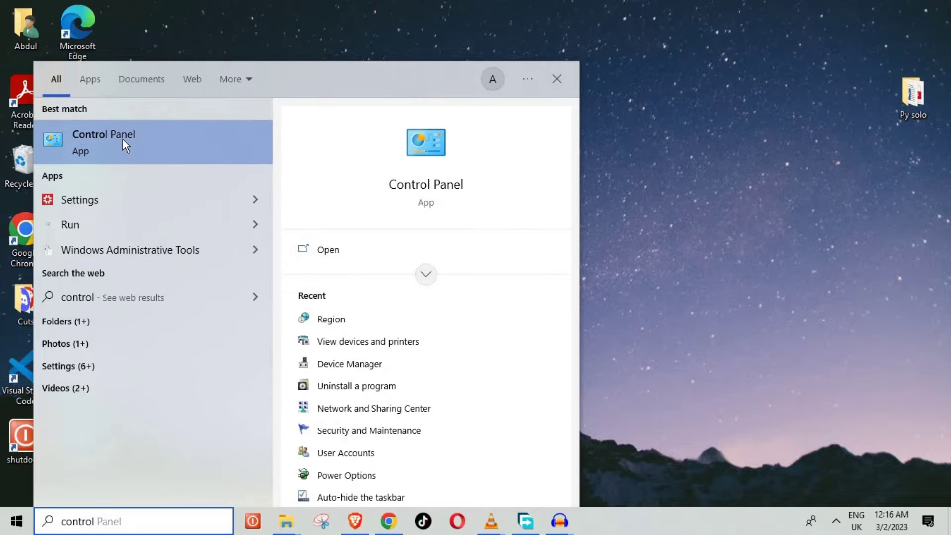
click(122, 139)
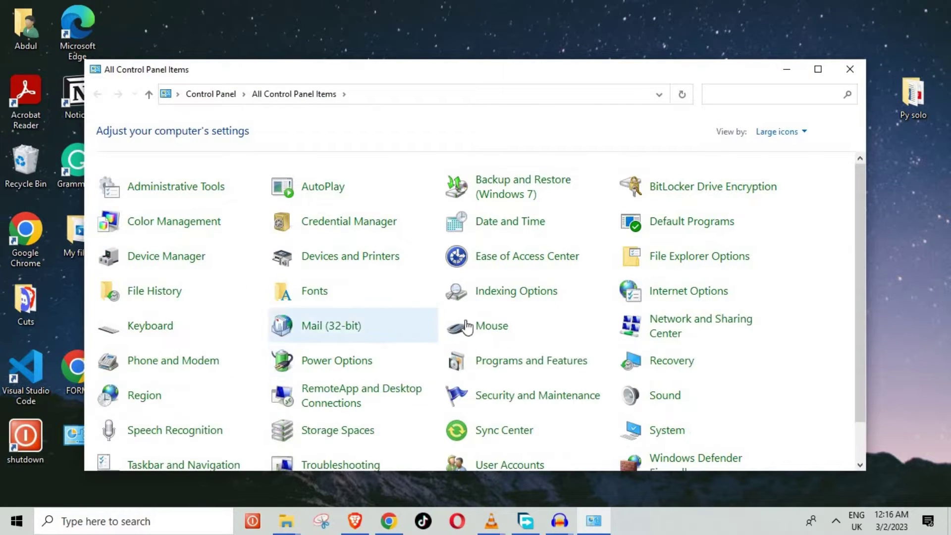
scroll(497, 338, down, 2)
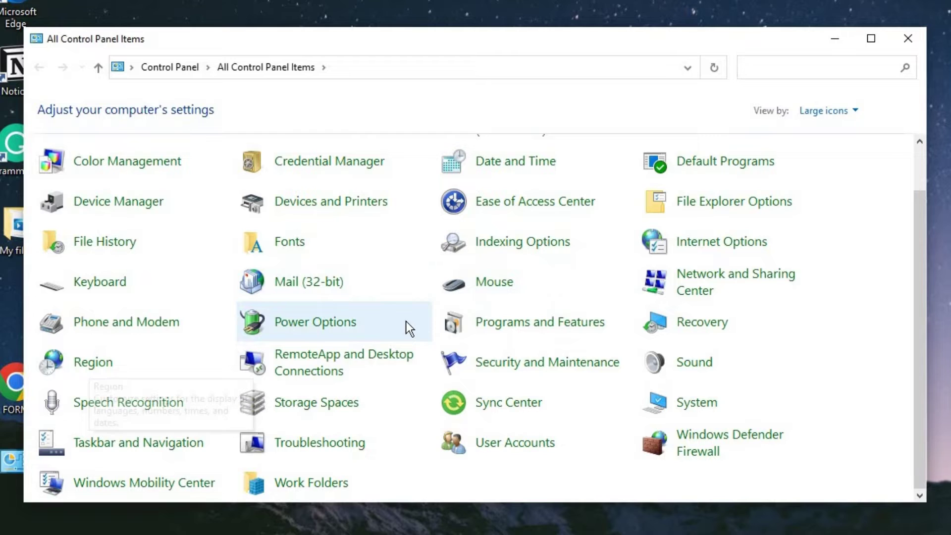
Switch Control Panel's View by to Category, then back to Large icons
click(852, 110)
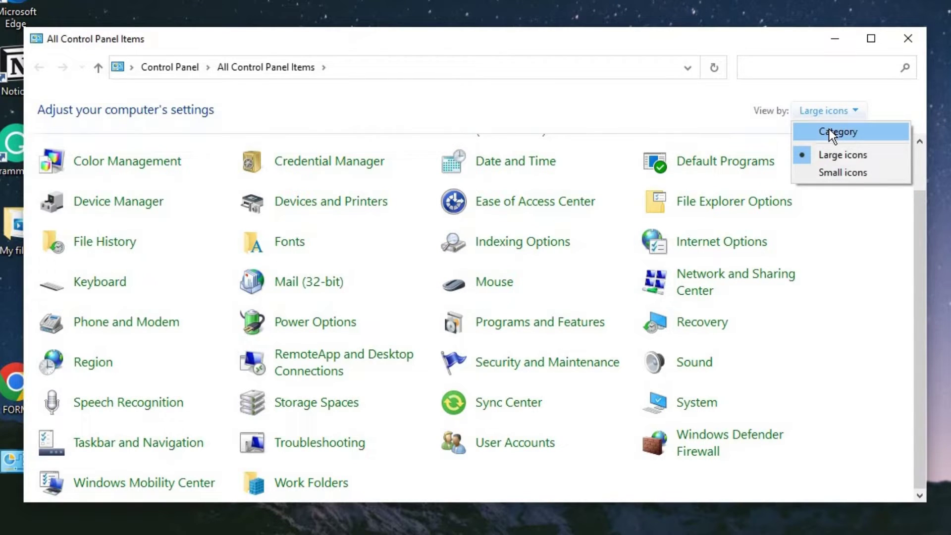
click(828, 131)
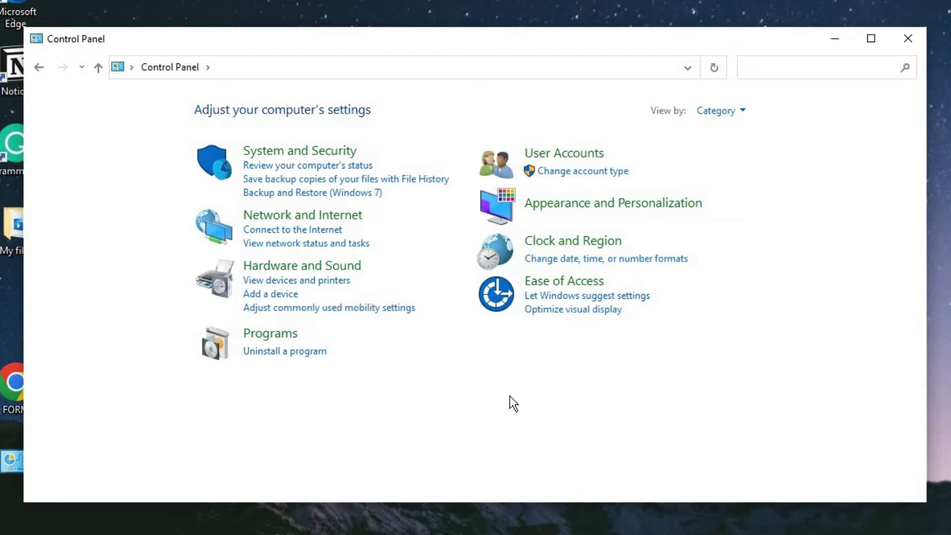
click(735, 114)
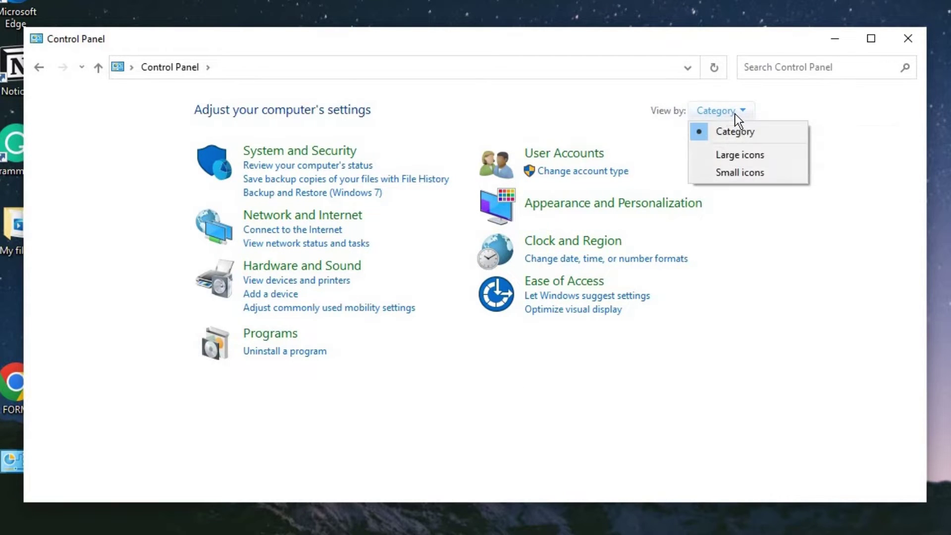
click(746, 158)
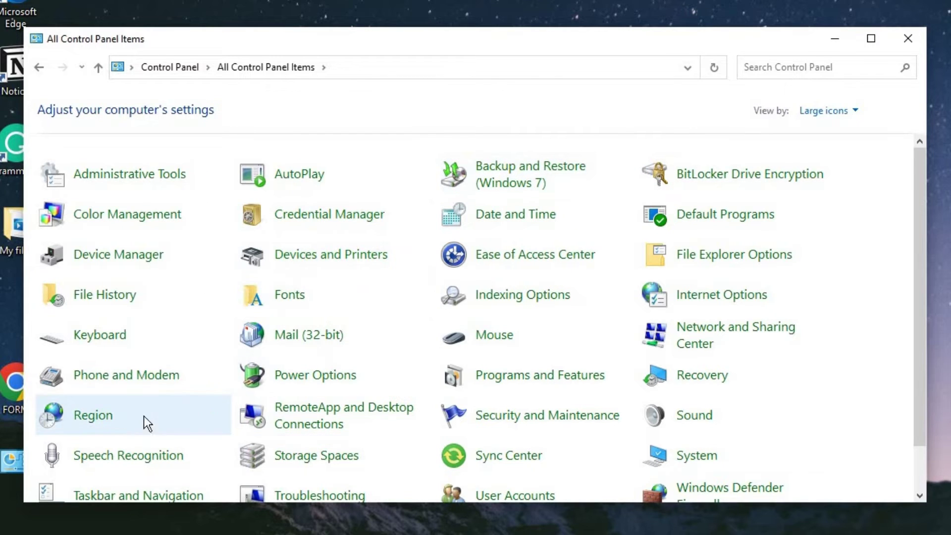
Open Region settings and its Additional settings to reach Customize Format
click(100, 423)
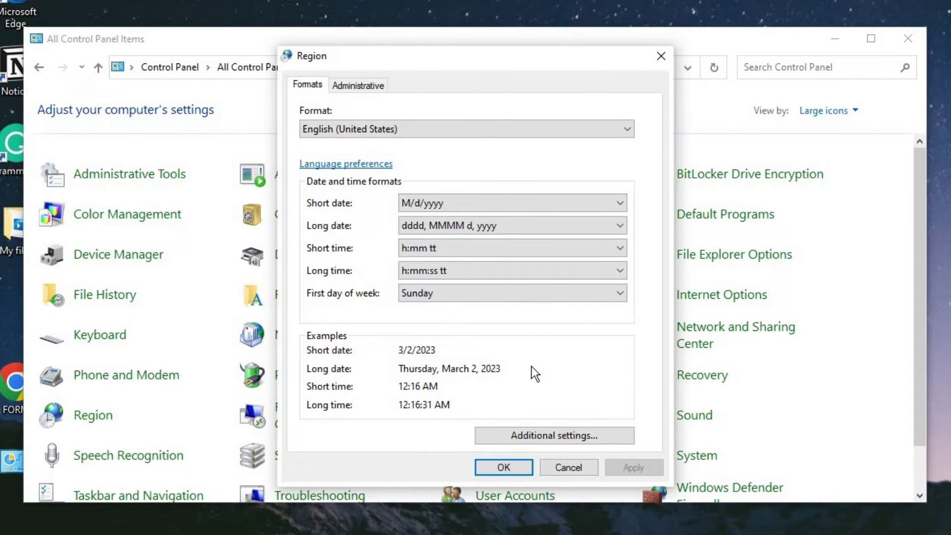
click(554, 437)
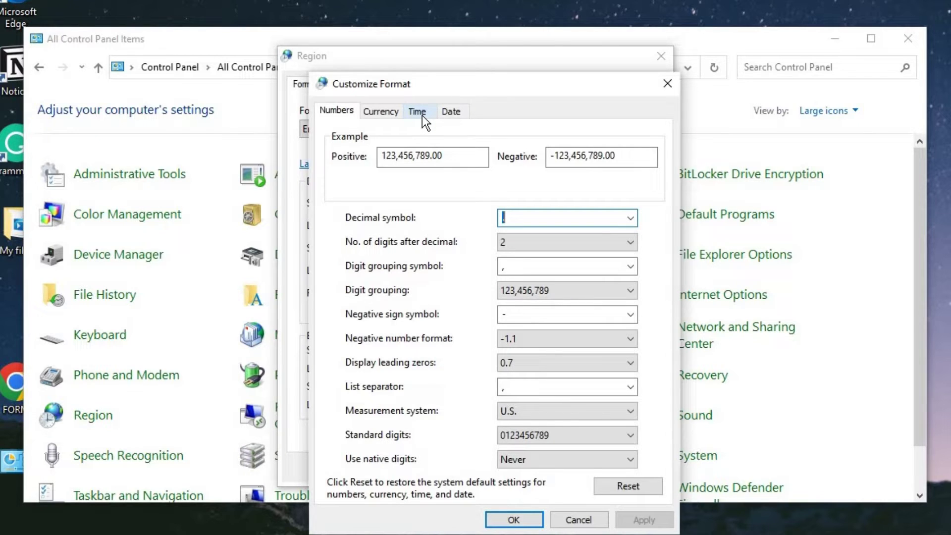
click(418, 112)
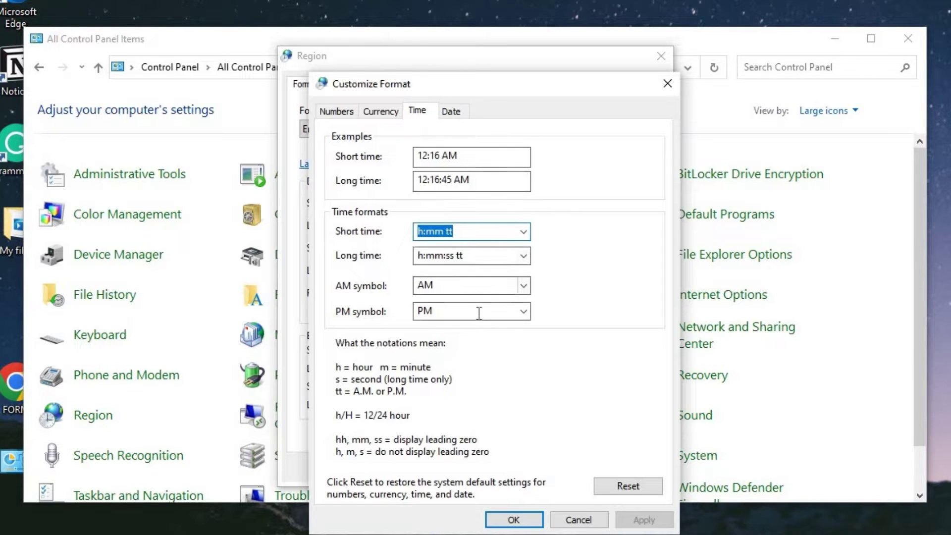
click(526, 234)
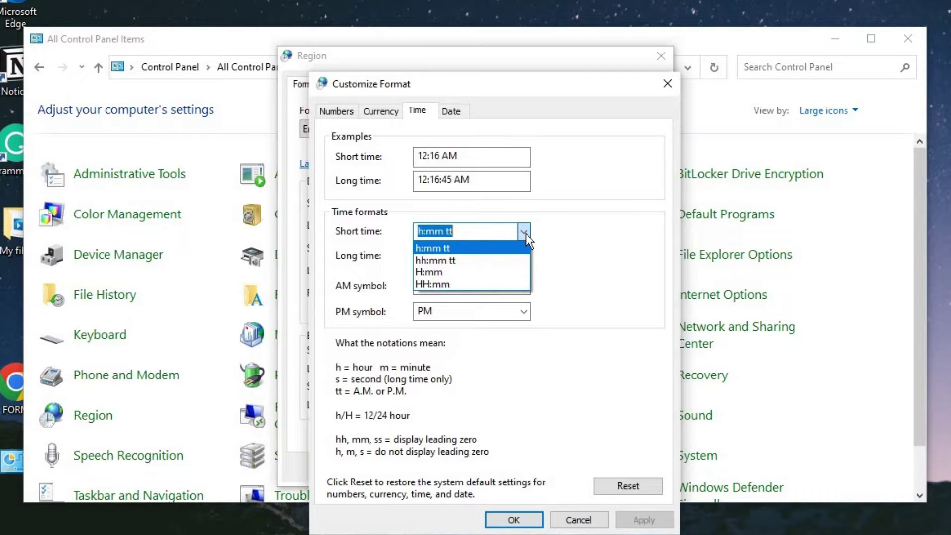
click(525, 234)
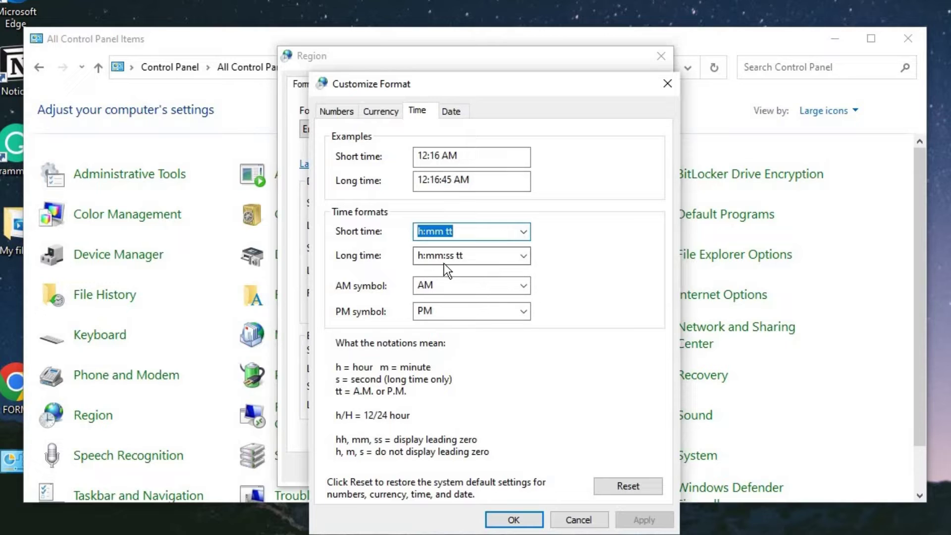
click(524, 256)
click(472, 276)
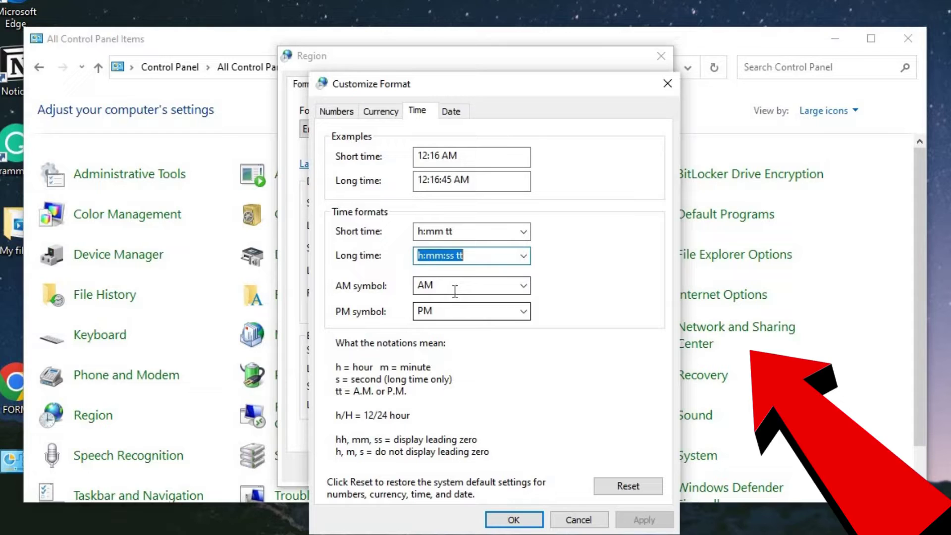
Enter AMNOW TECH as the AM symbol and replace the PM symbol with AMNOW TECH
key(Tab)
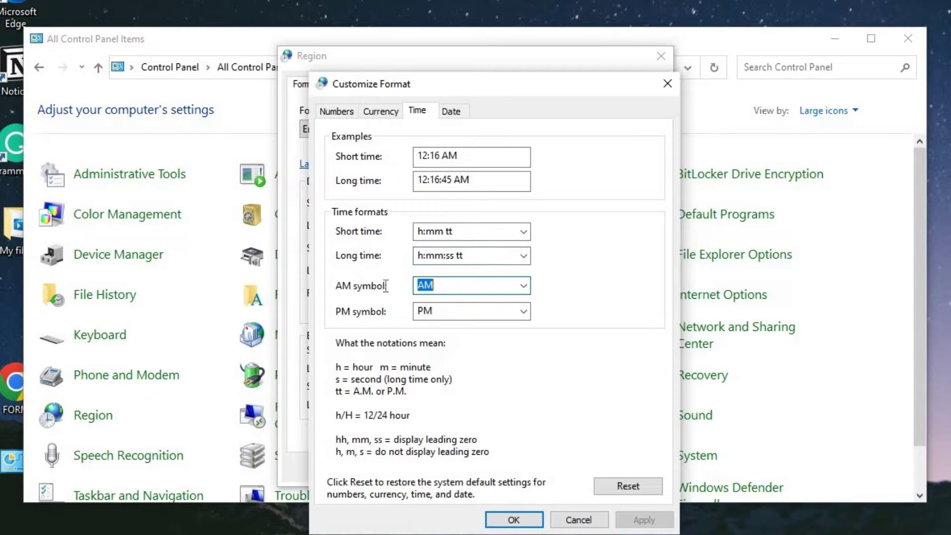
text(A)
text(MNOW )
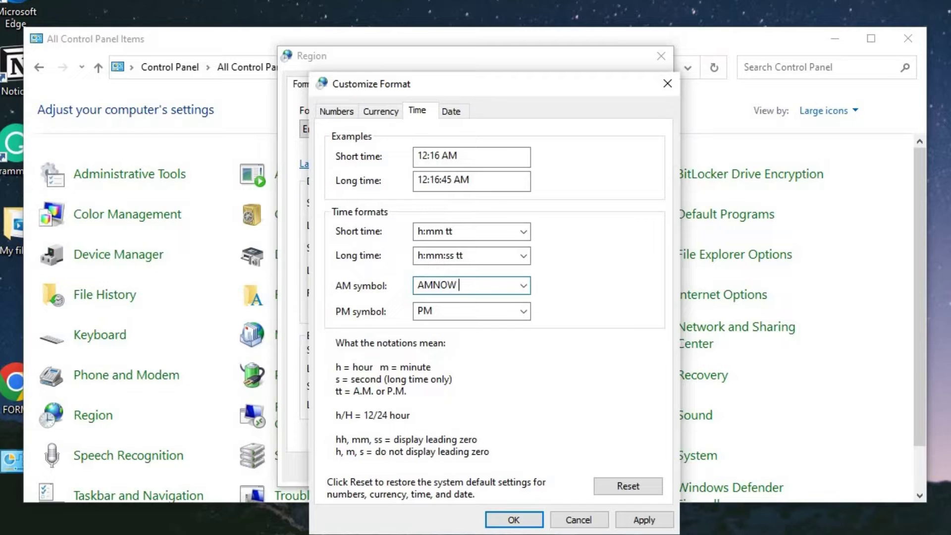
text(TECH)
double_click(460, 309)
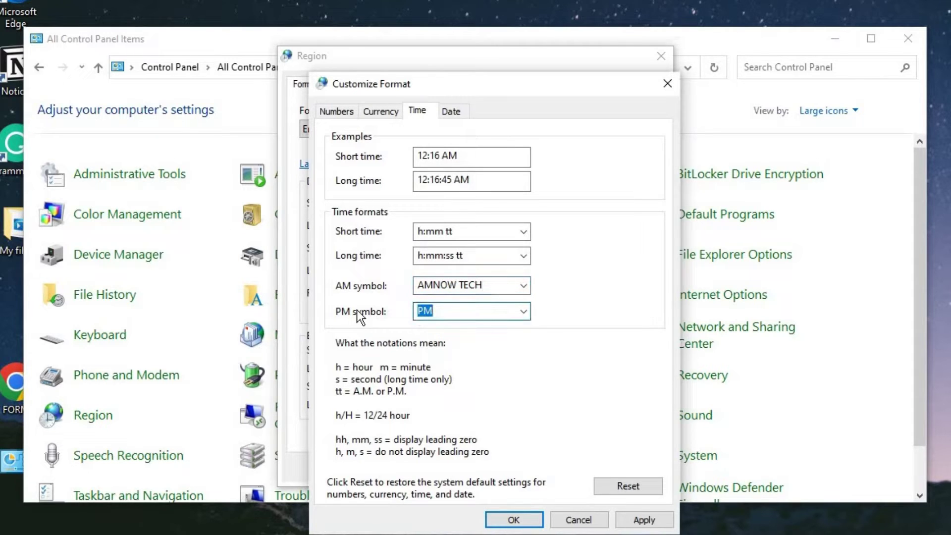
text(AMNOW)
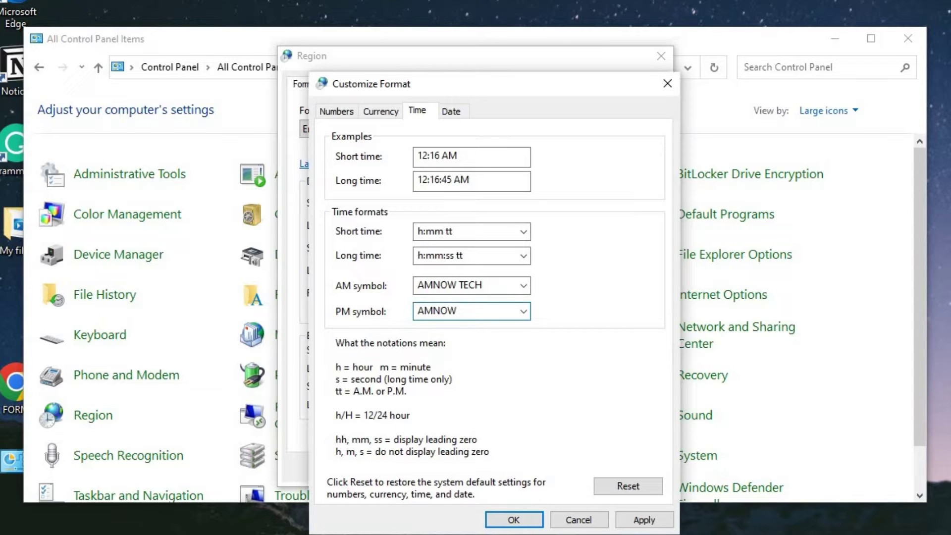
text( TECH)
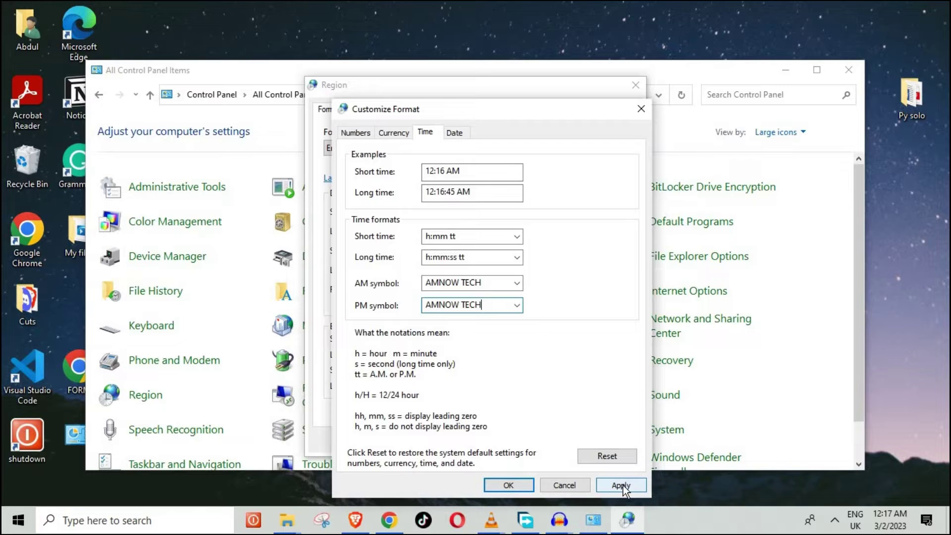
Apply the AMNOW TECH symbols and confirm Customize Format with OK
click(623, 487)
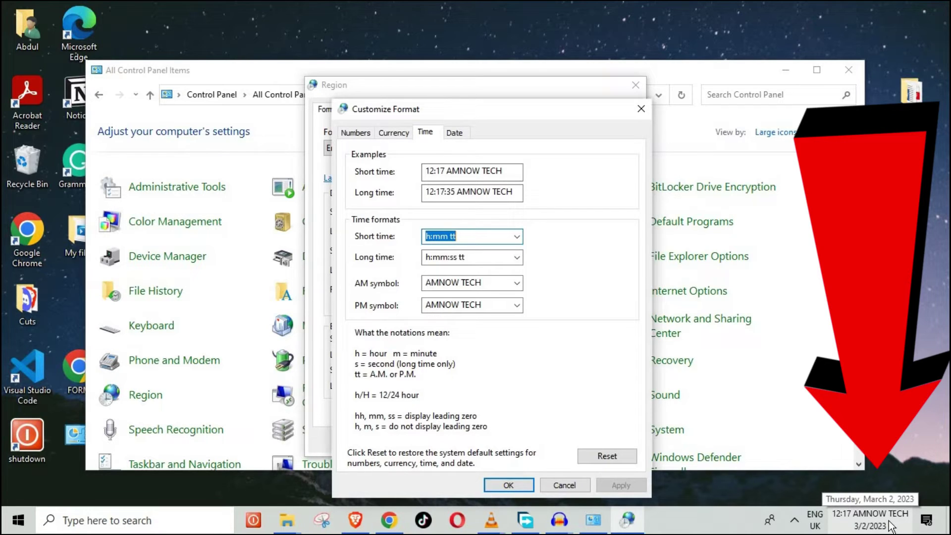
mouse_move(869, 519)
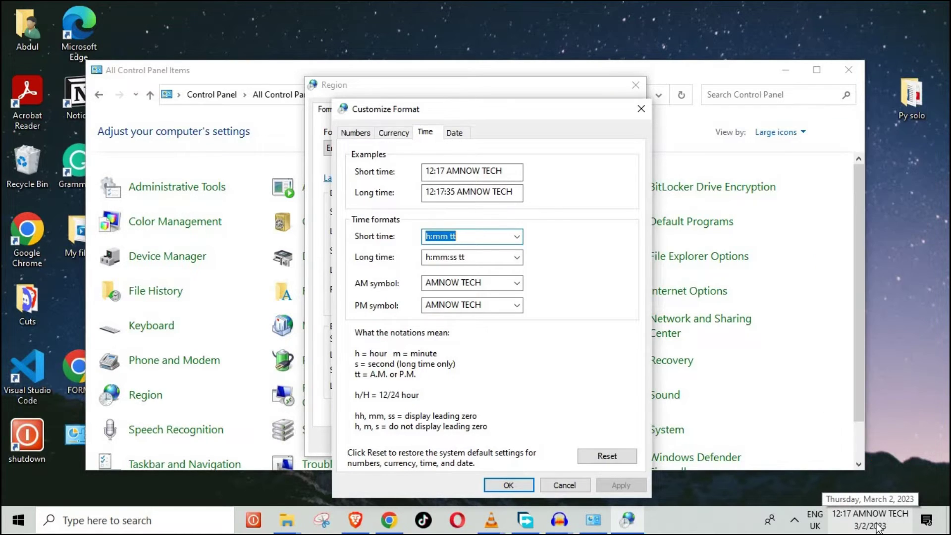
click(510, 483)
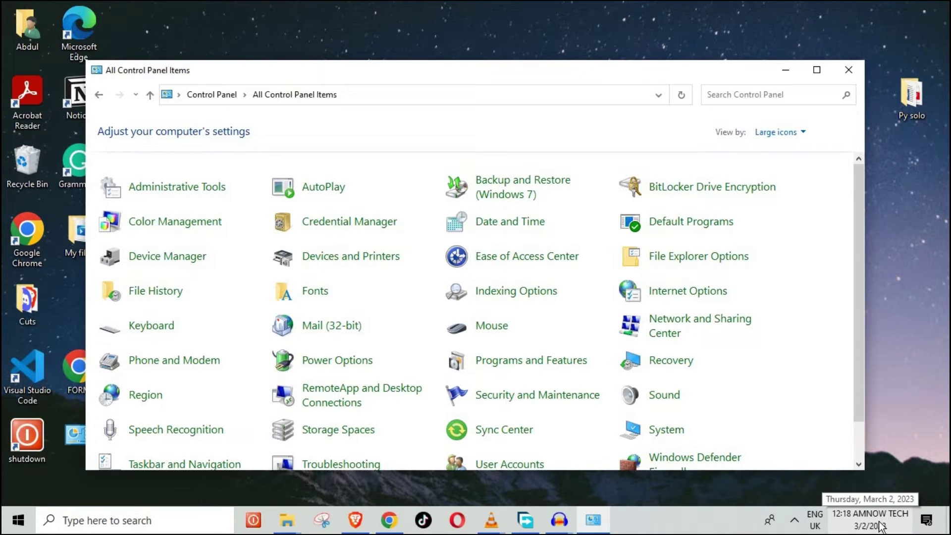
Reopen Region, Additional settings and the Time settings to verify the symbols read AMNOW TECH
click(138, 396)
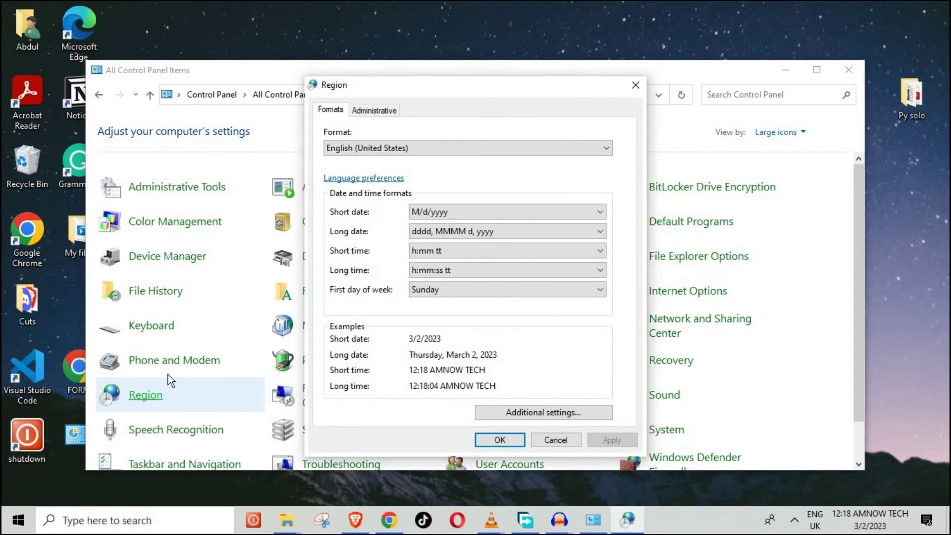
click(549, 411)
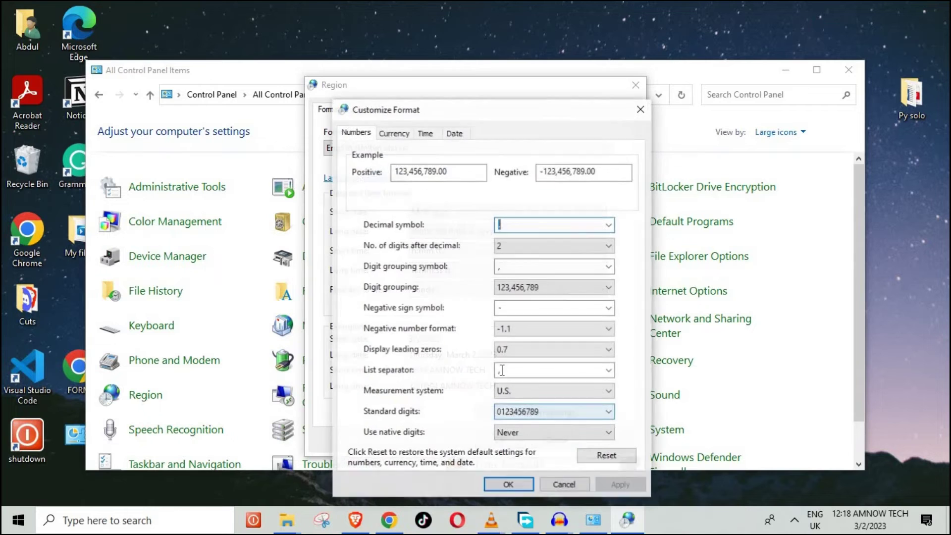
click(432, 131)
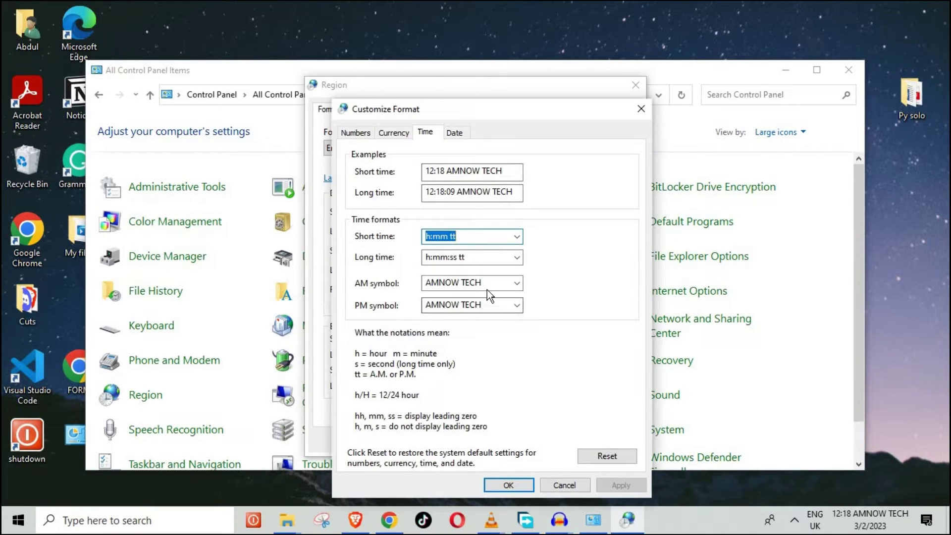
Restore the AM symbol to AM and the PM symbol to PM and apply them
click(517, 282)
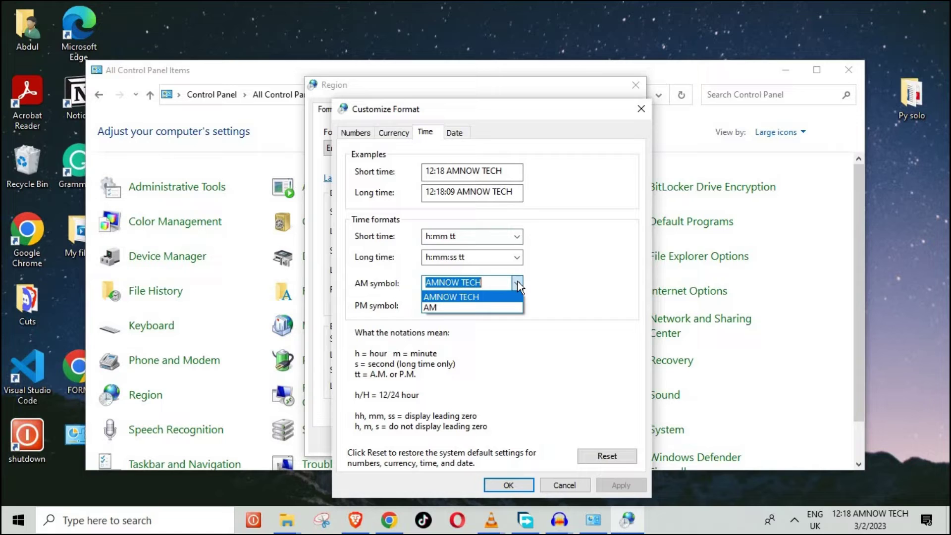
click(456, 307)
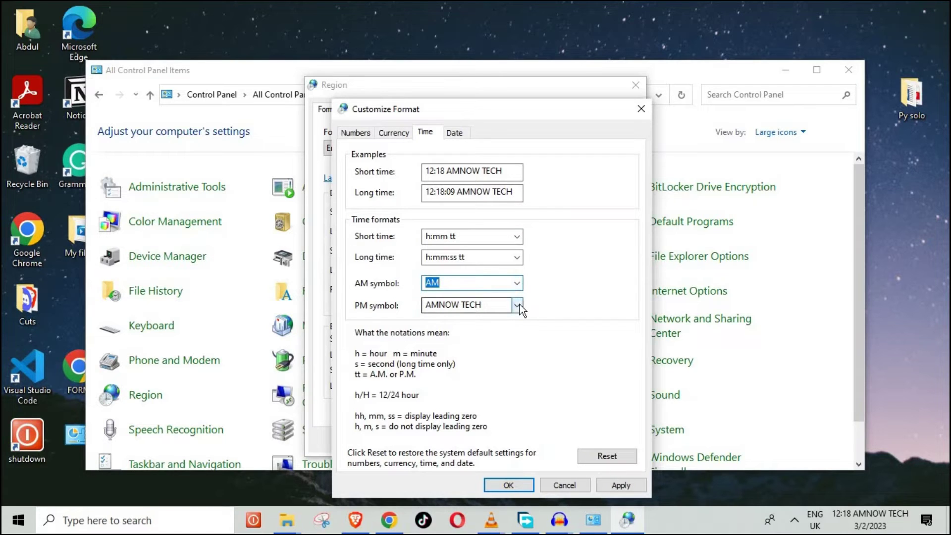
click(518, 305)
click(433, 328)
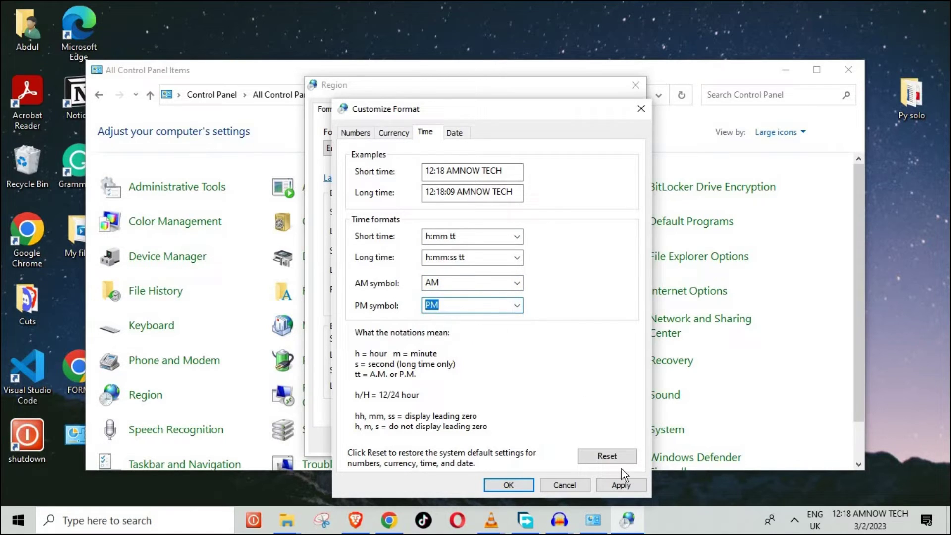
click(621, 485)
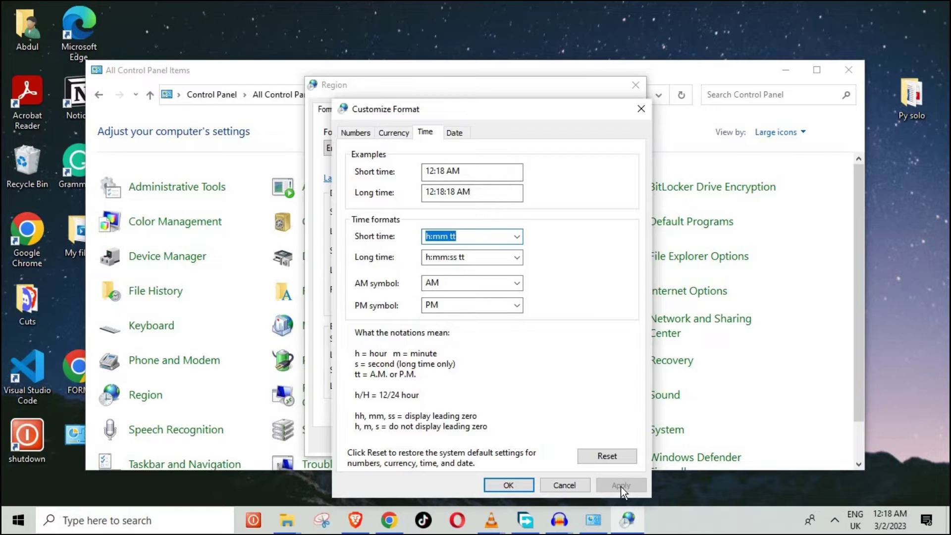
click(502, 284)
Reset all format customizations to defaults, confirming Yes, and close Customize Format
click(517, 283)
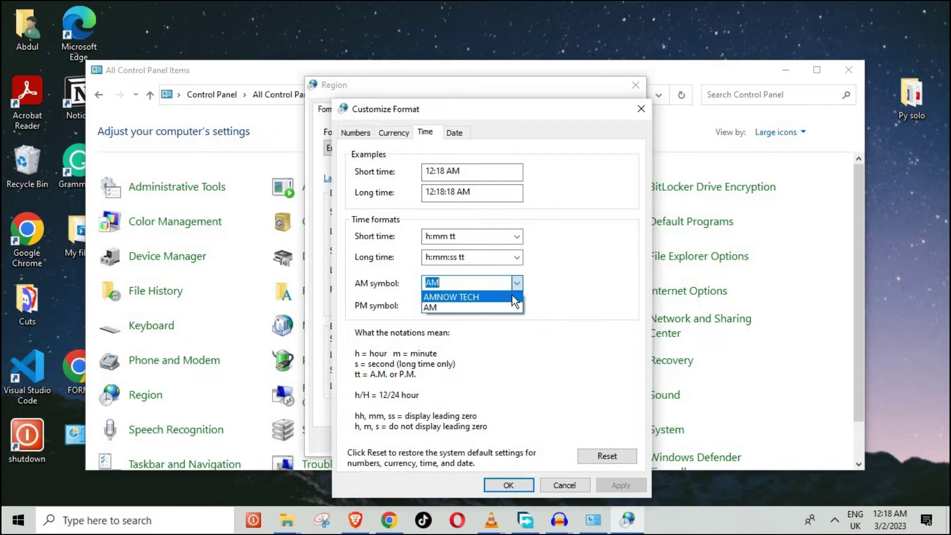
click(566, 300)
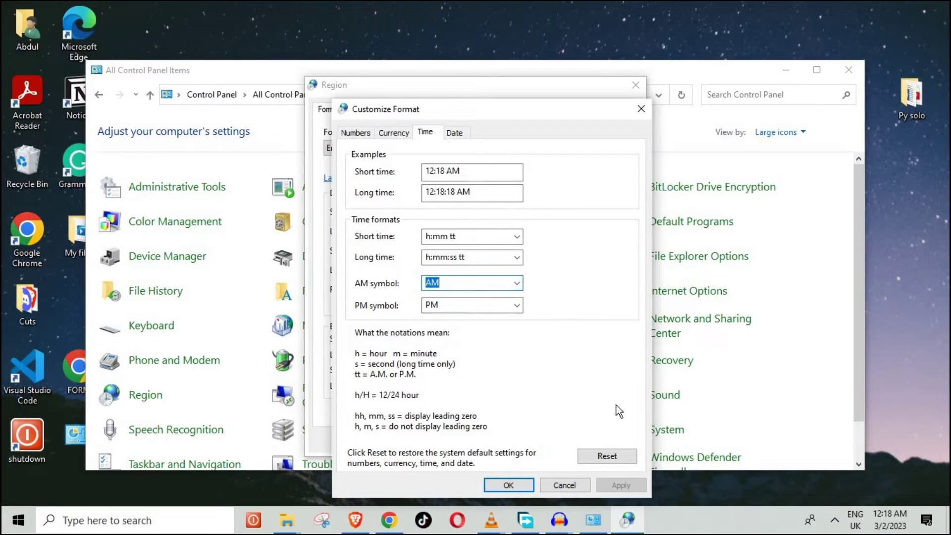
click(604, 457)
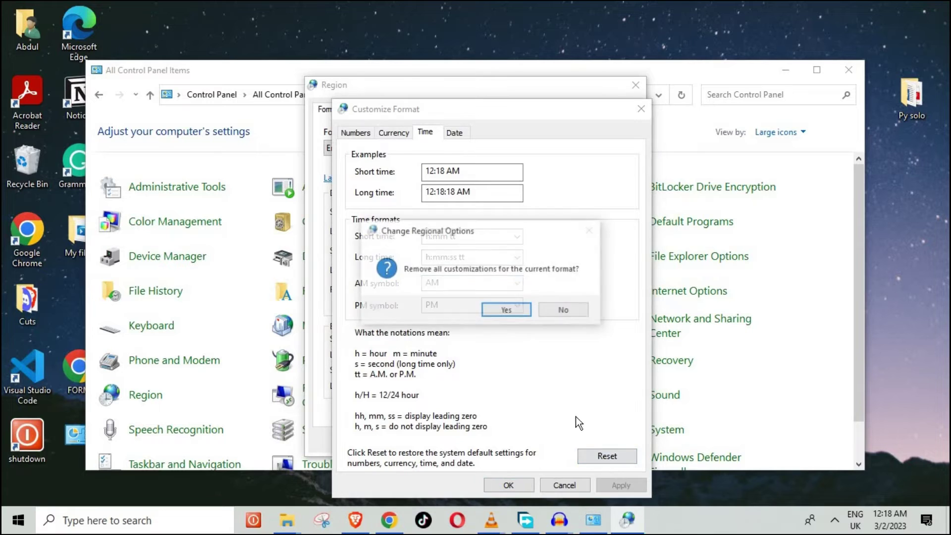
click(506, 313)
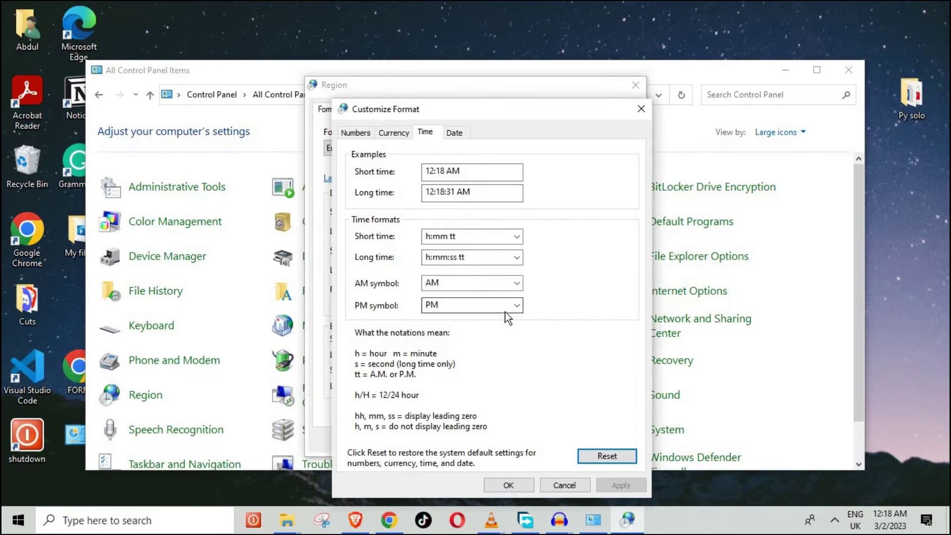
click(502, 487)
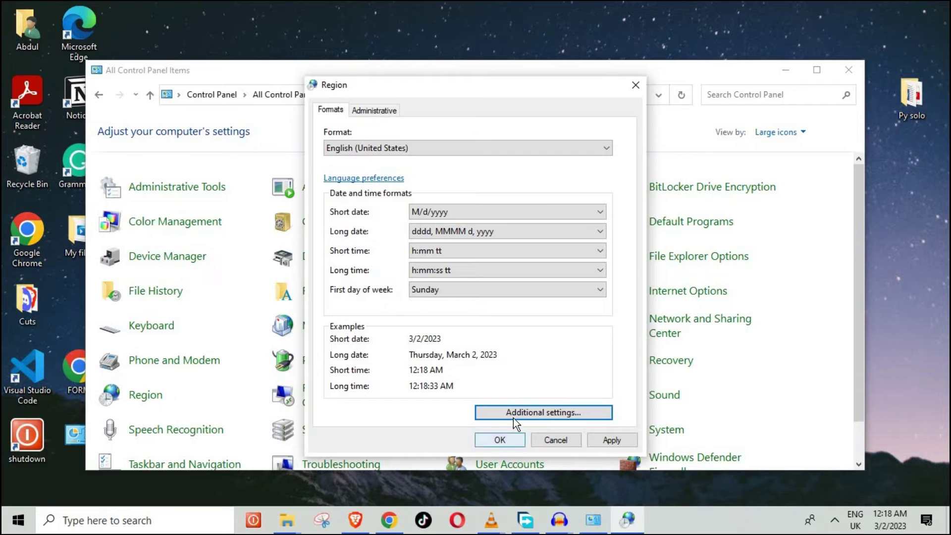
Reopen Customize Format's Time settings and enter AMNOW TECH as the AM symbol, selecting the PM text next
click(522, 413)
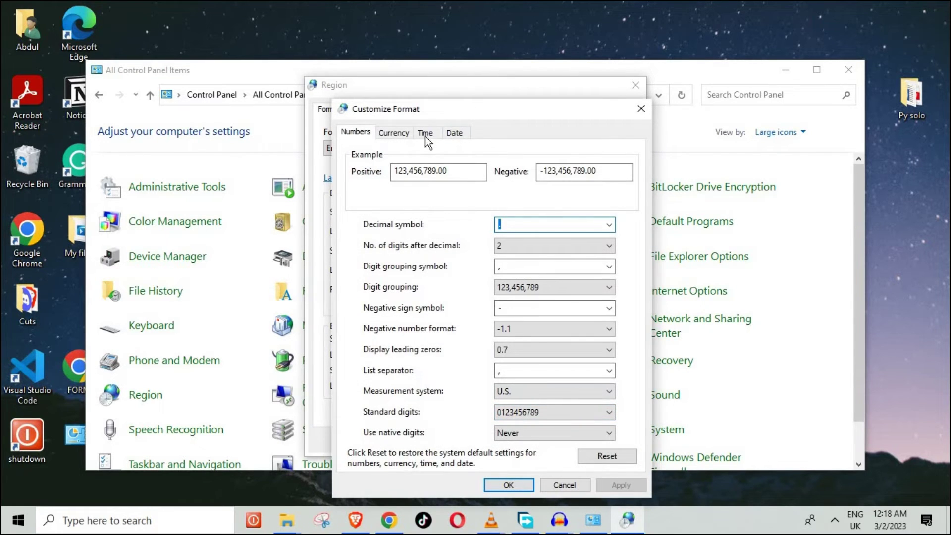
click(425, 134)
click(450, 281)
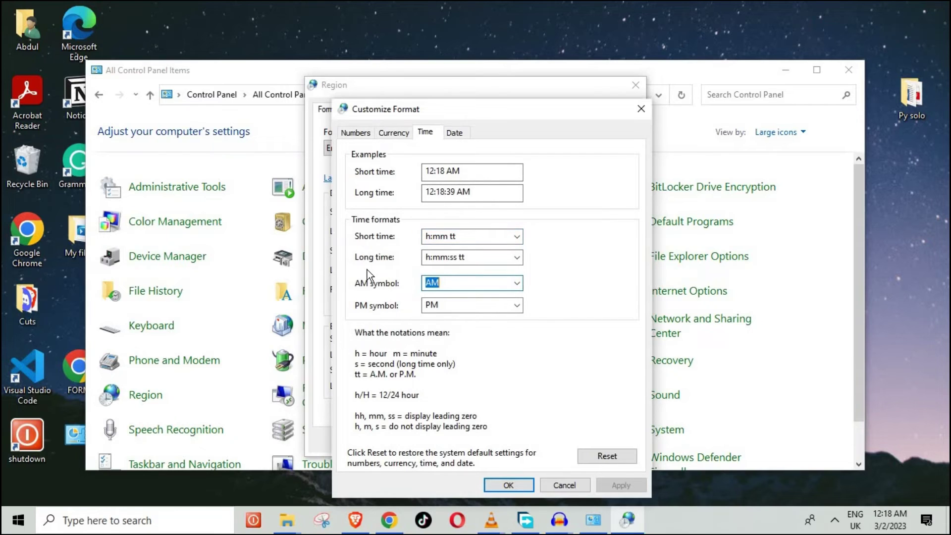
text(a)
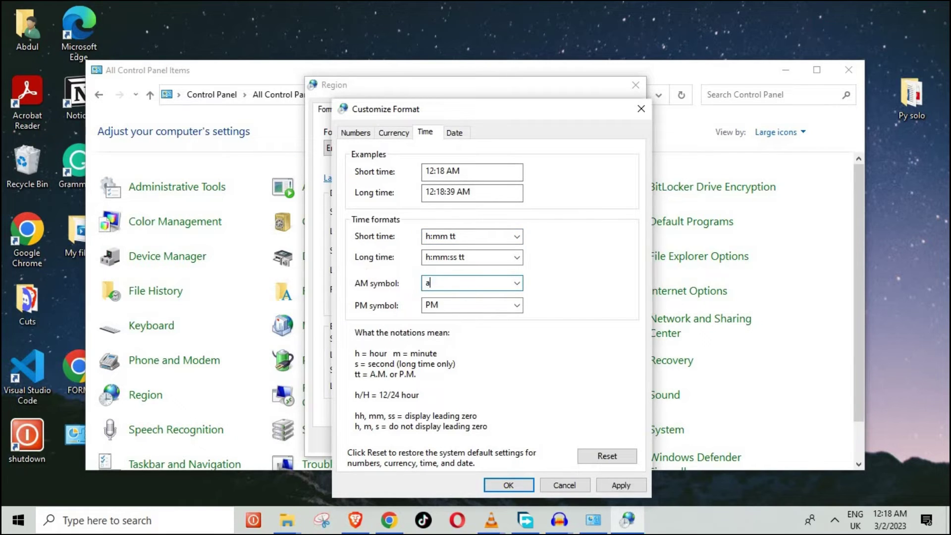
key(BackSpace)
text(Am)
text(n)
key(BackSpace)
key(BackSpace)
key(BackSpace)
text(AMNO)
text(W TE)
text(CH)
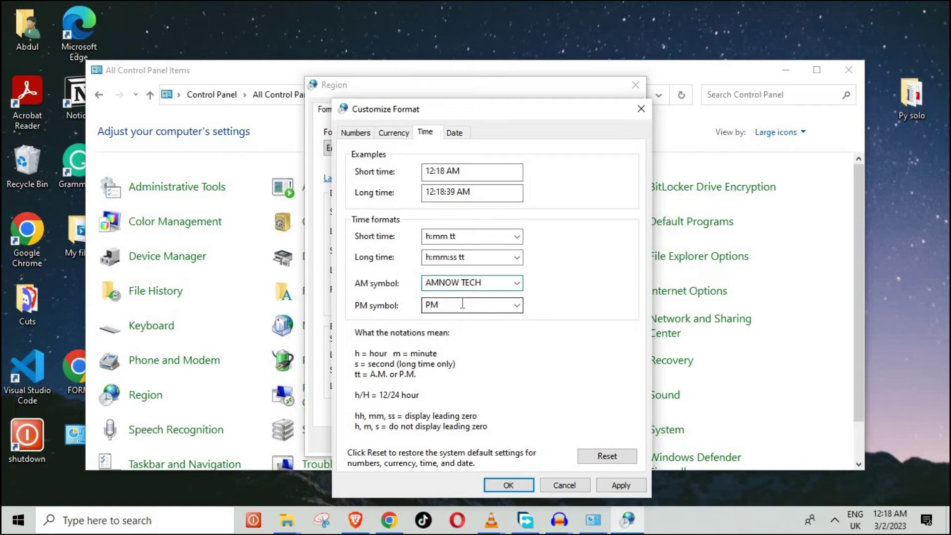
drag(462, 303, 424, 305)
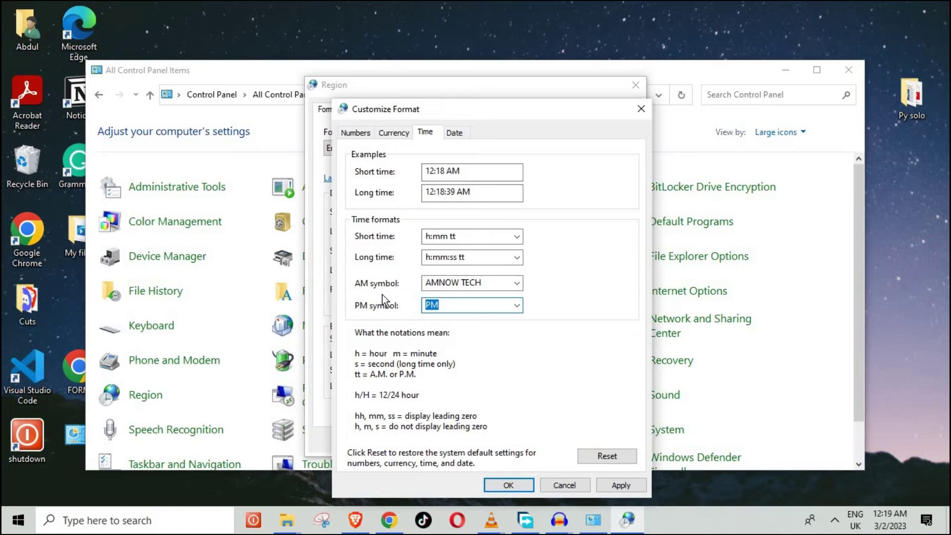
text(AM)
text(NOW )
text(TECH)
Trim the PM symbol to AMNOW and apply so the clock reads 12:19 AMNOW TECH
key(BackSpace)
key(BackSpace)
key(BackSpace)
click(466, 283)
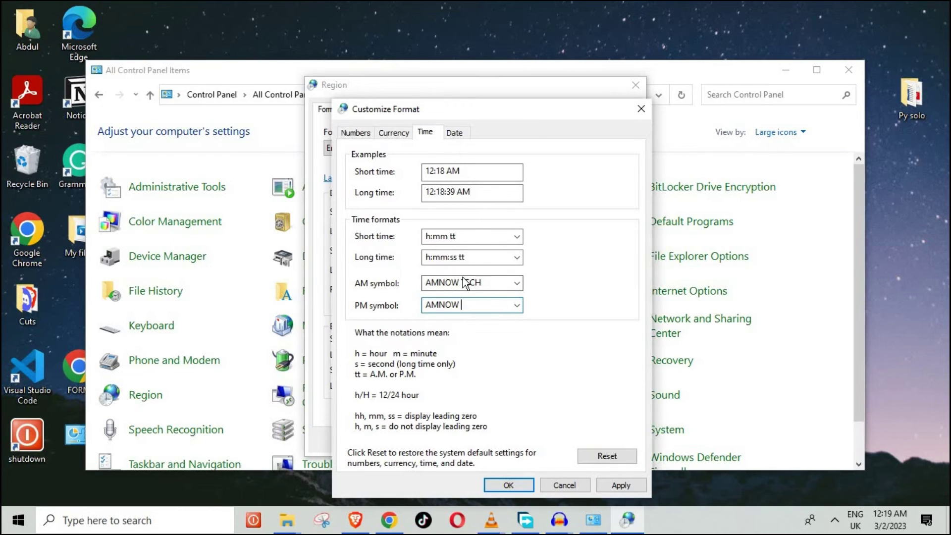
key(ctrl+a)
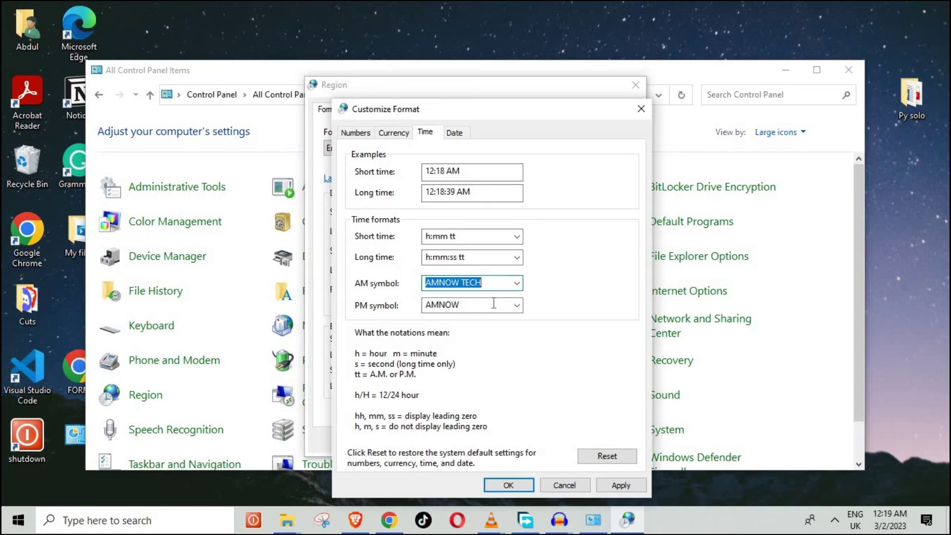
key(Tab)
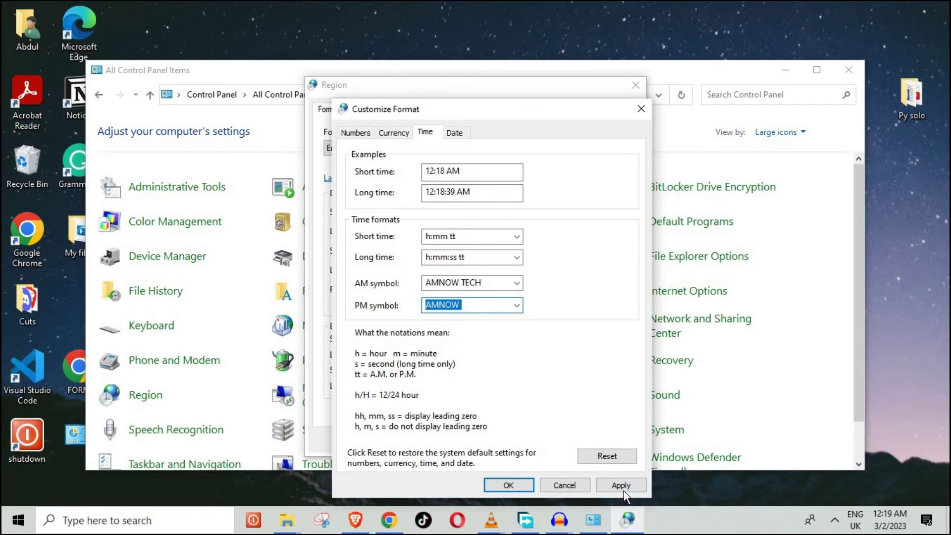
click(624, 484)
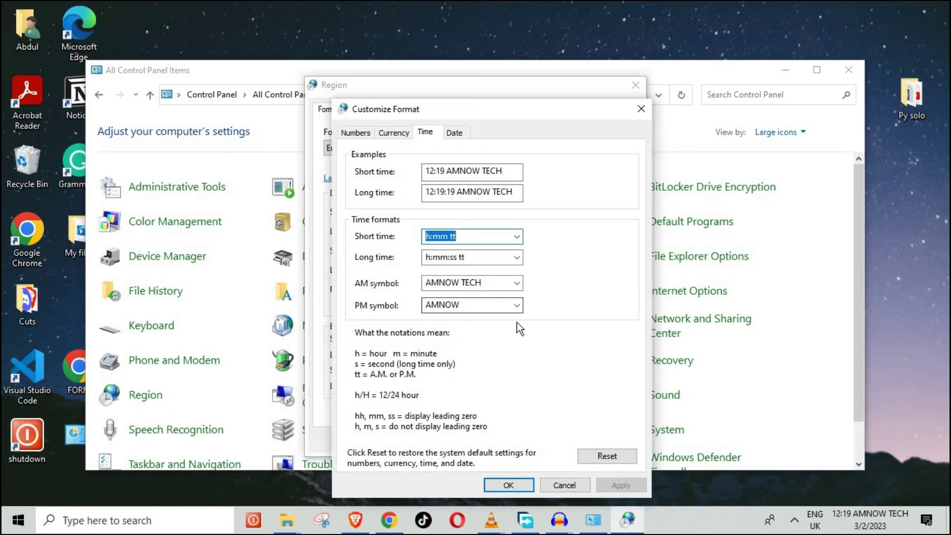
Confirm Customize Format, then apply and close Region so the clock reads AMNOW TECH
click(506, 488)
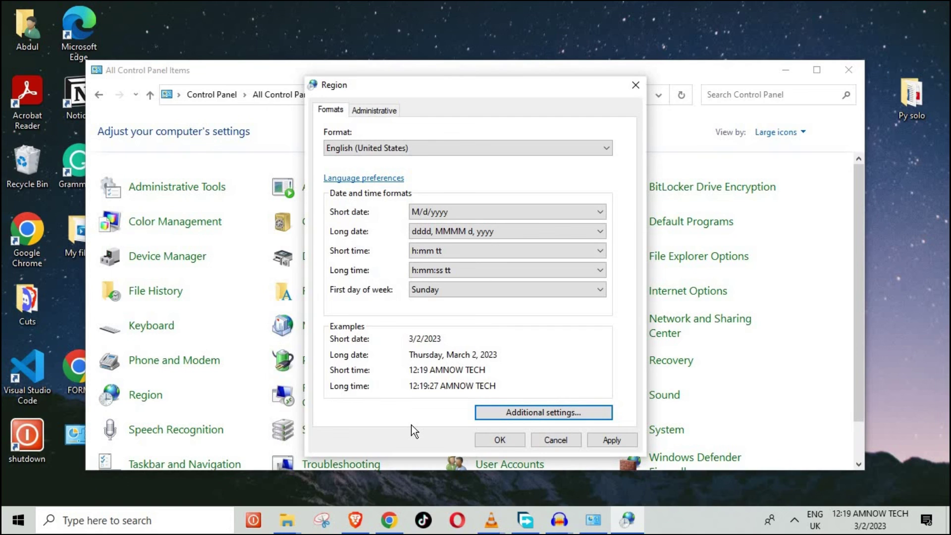
click(622, 437)
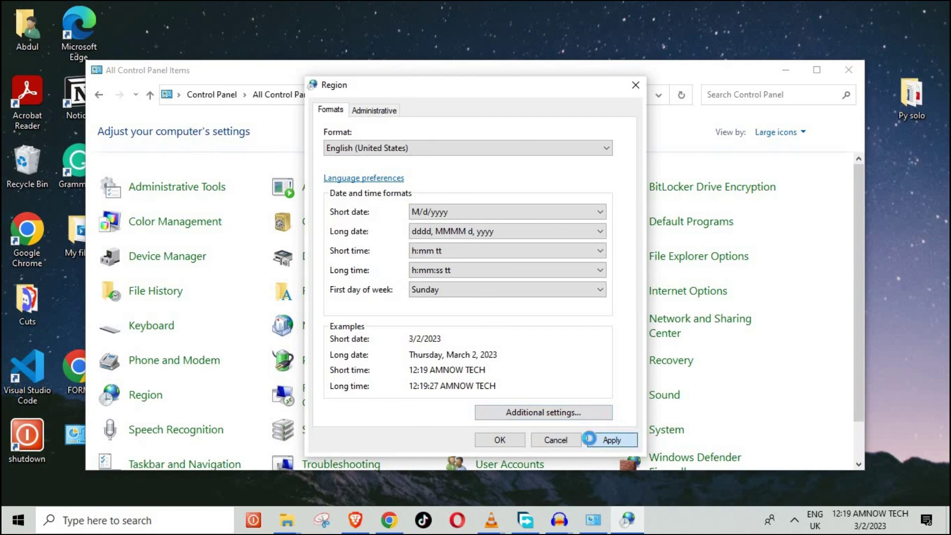
click(497, 441)
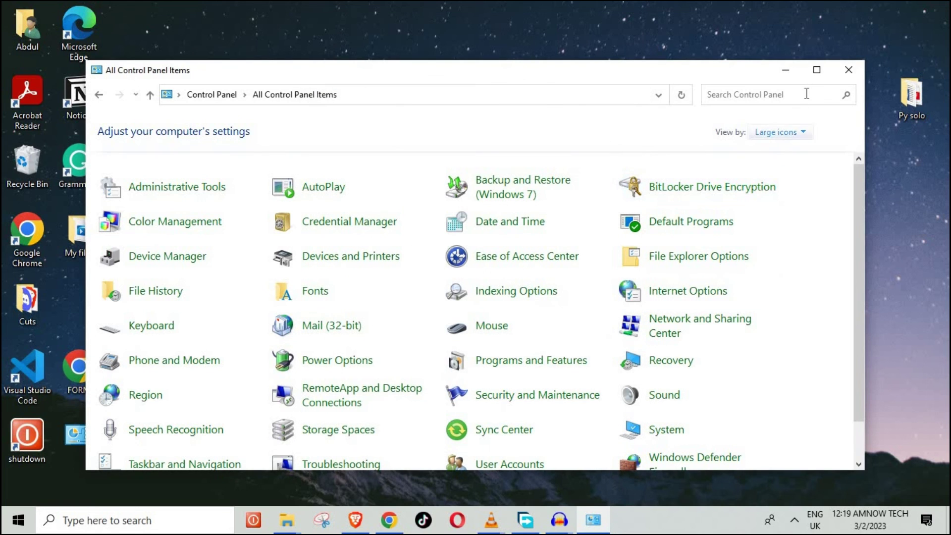